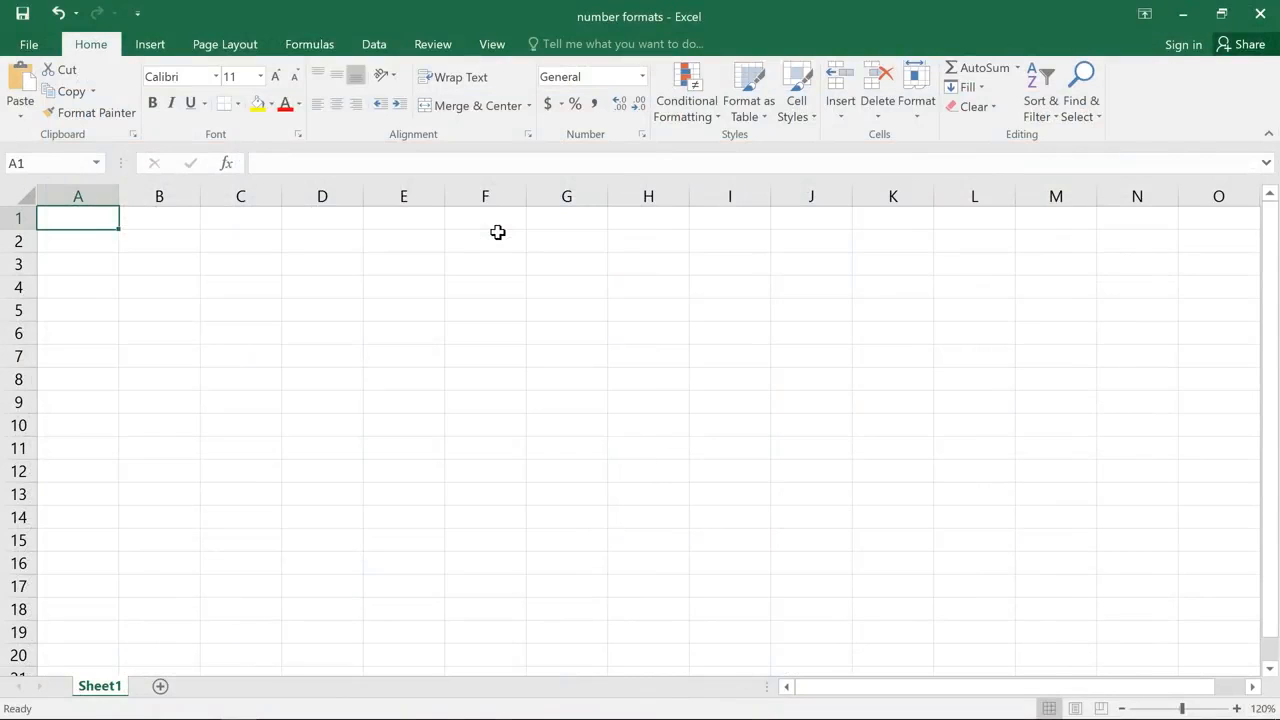
- Enter the date 1/1/2015 in cell E1 and format it as Long Date
double_click(429, 224)
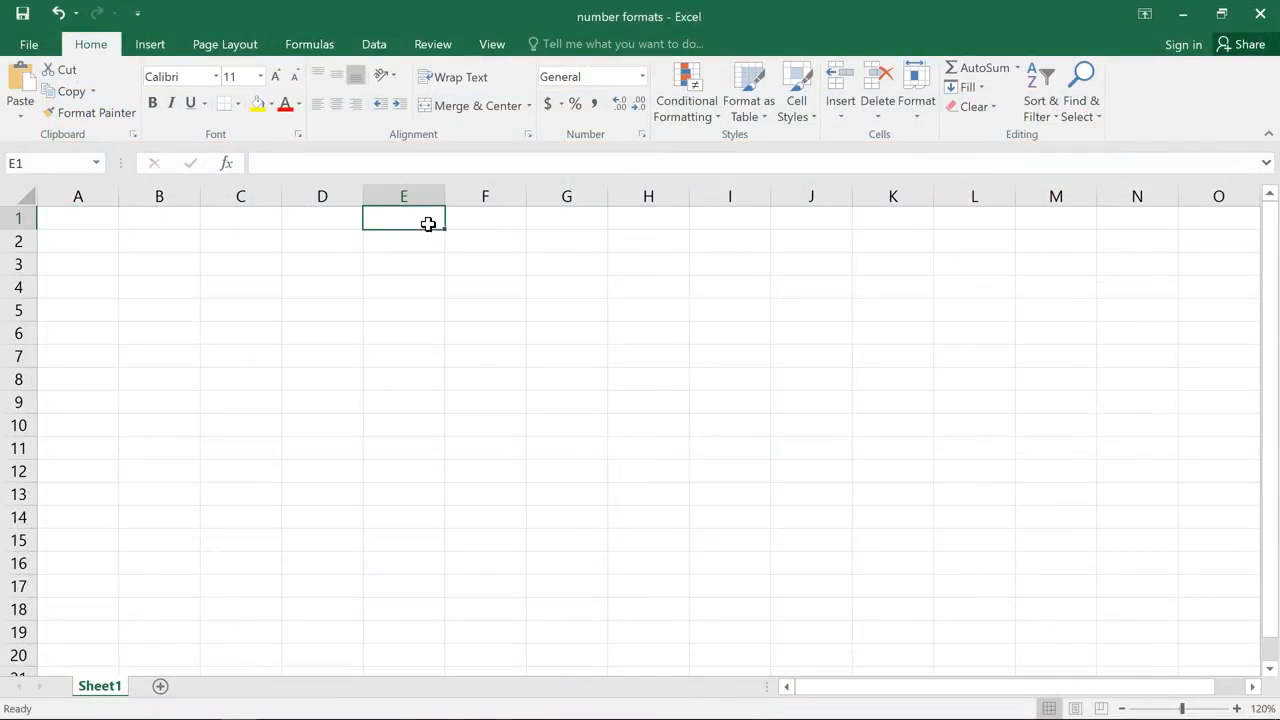
text(1/)
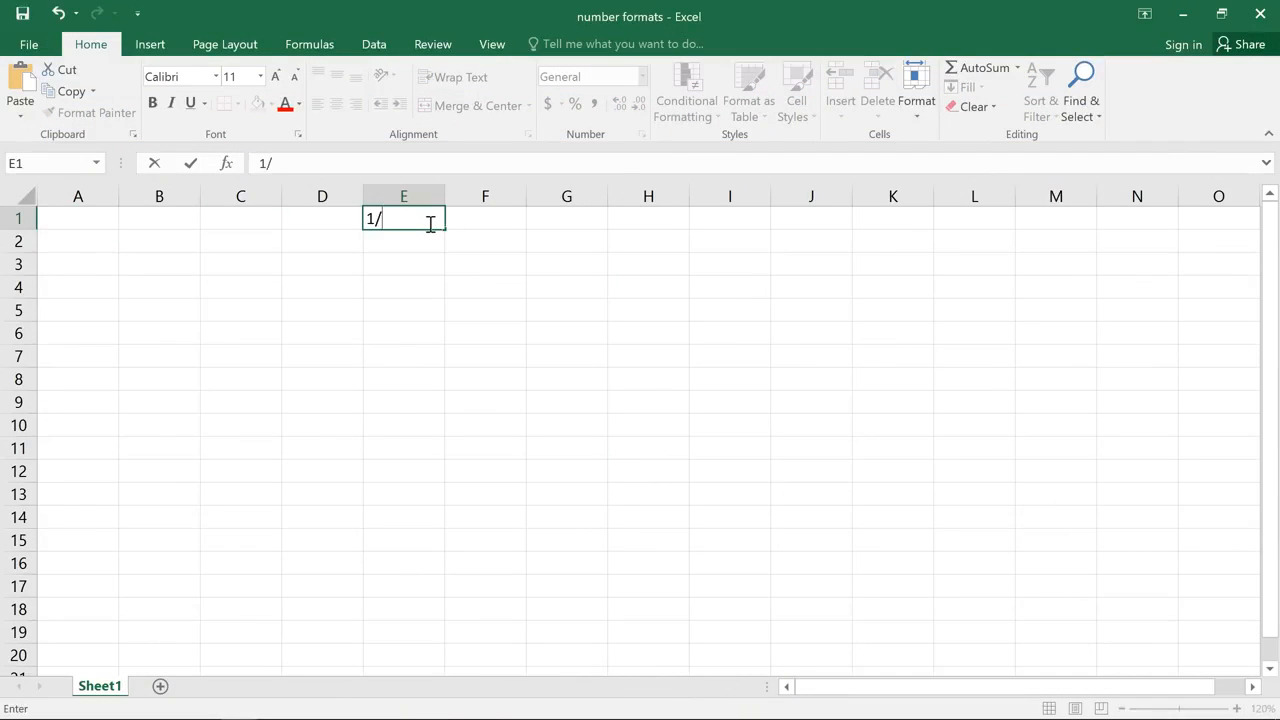
text(1/2015)
key(Return)
click(429, 222)
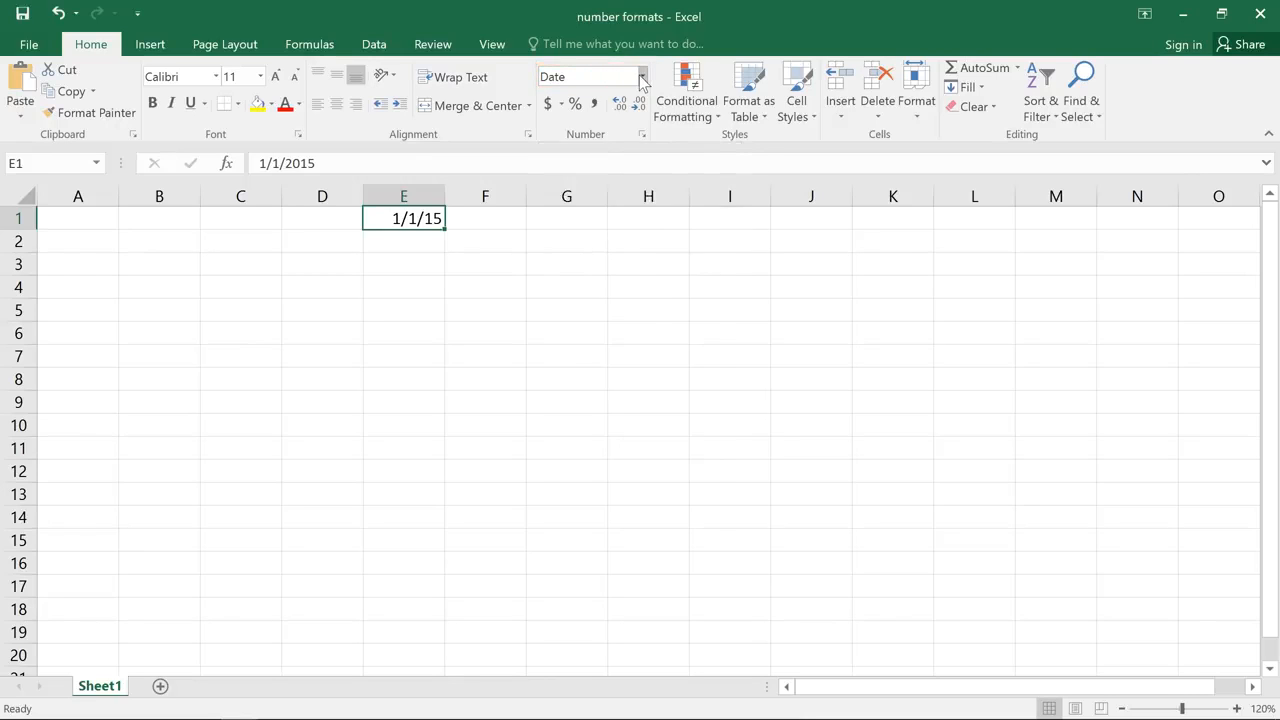
click(641, 77)
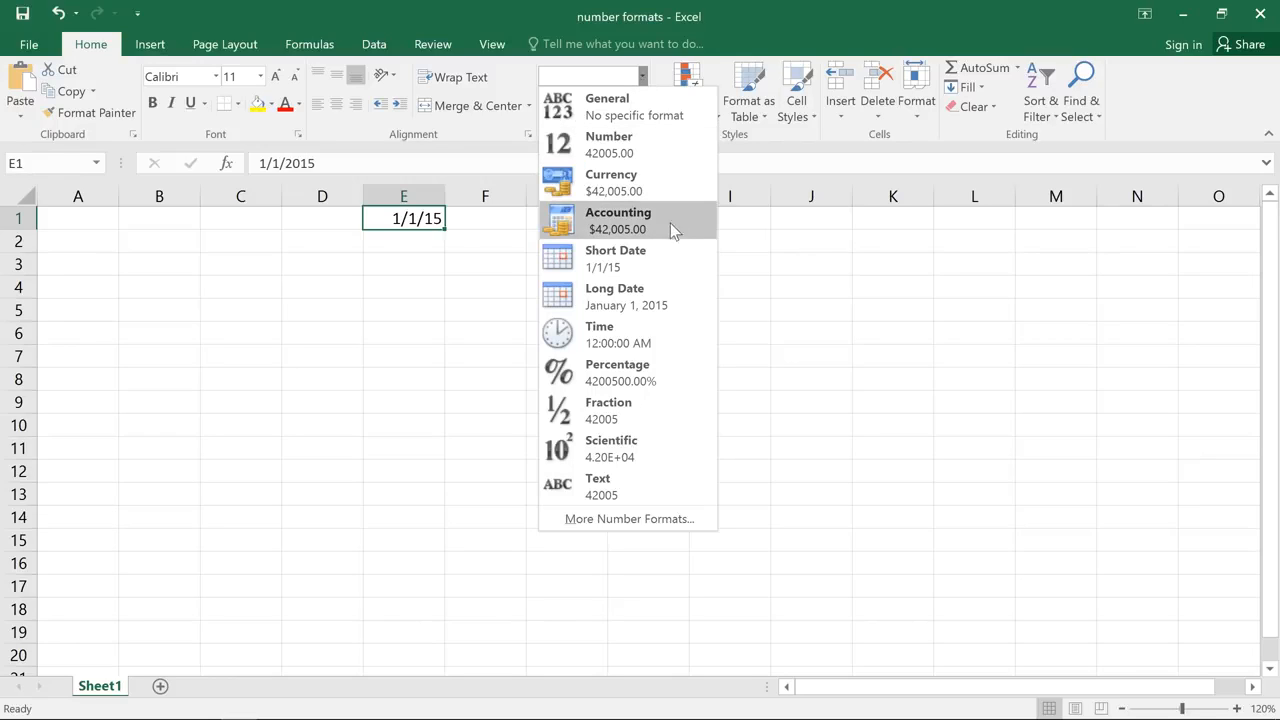
click(682, 295)
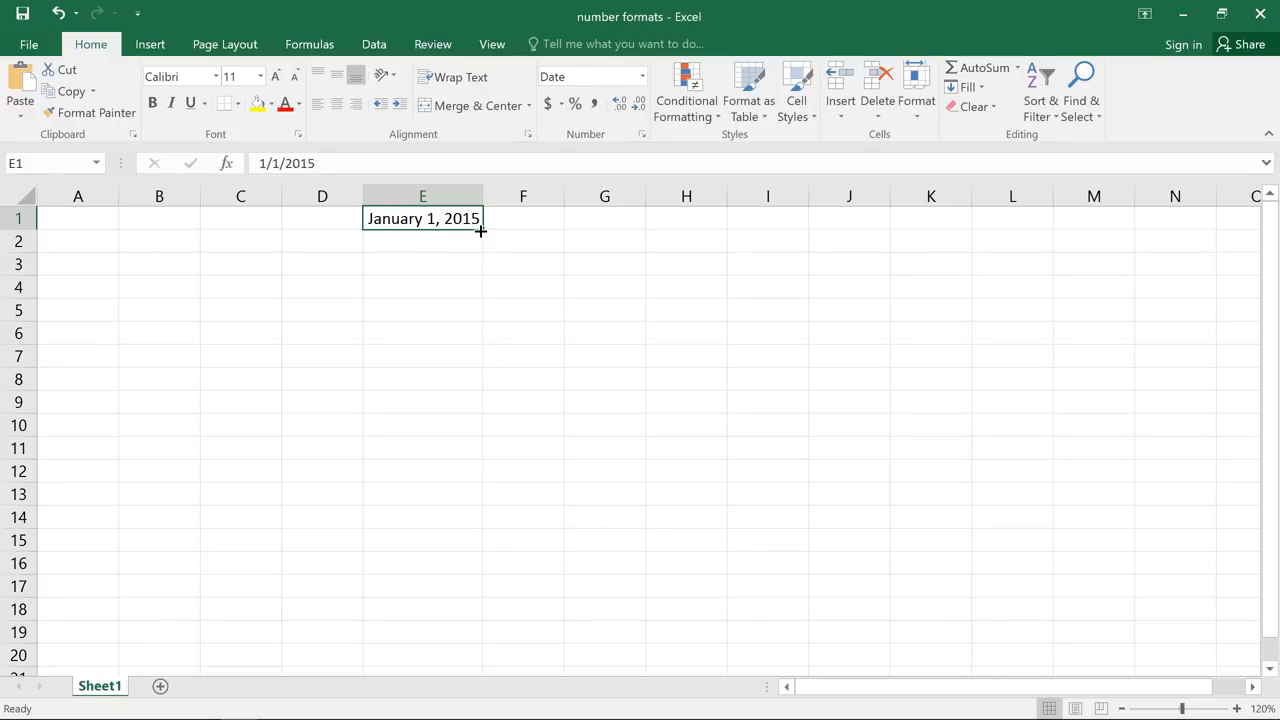
- Fill the date series from E1 down to E15 and widen column E so every date fits
drag(480, 230, 484, 549)
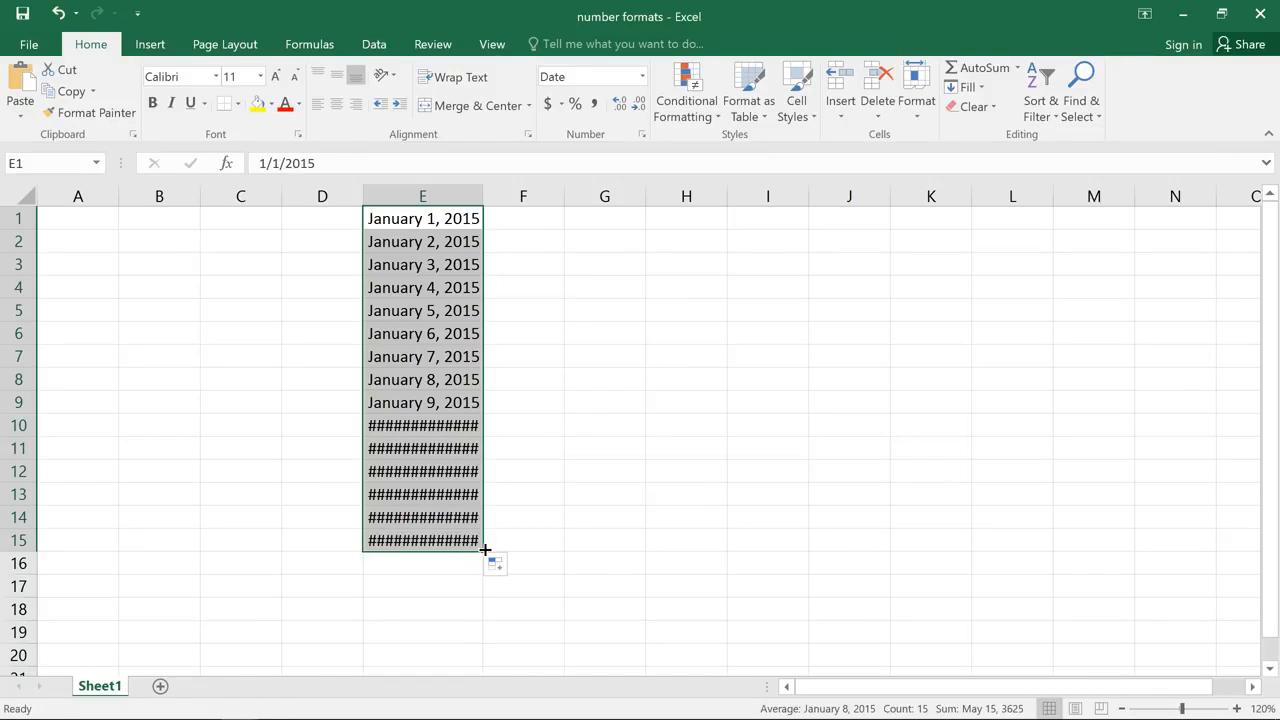
drag(481, 196, 510, 197)
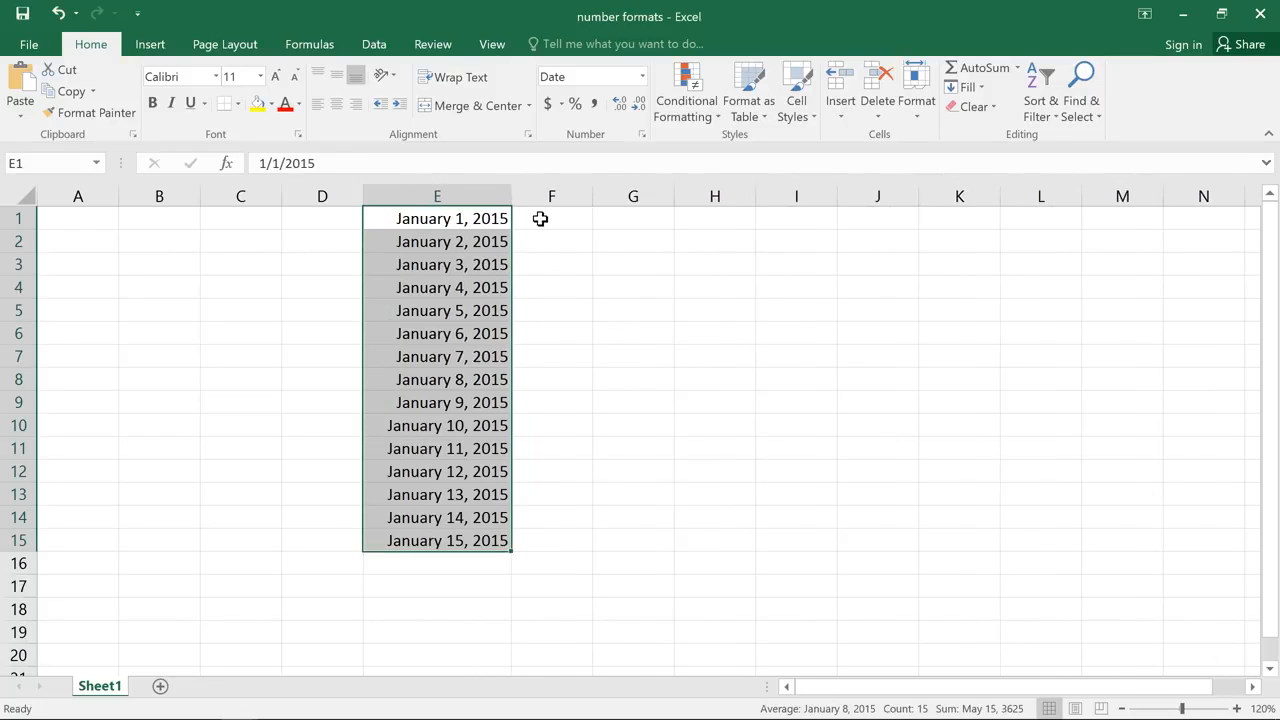
click(540, 218)
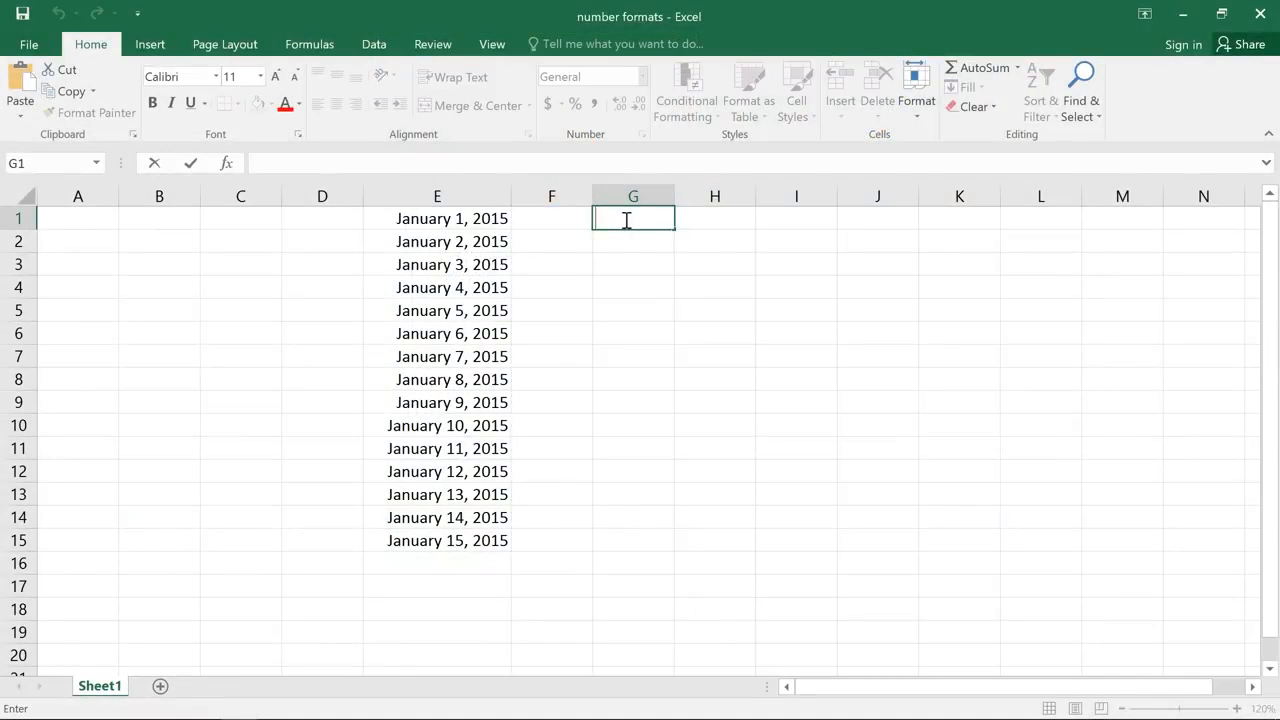
- Enter the text "January 1st" in cell G1
text(January 1st)
key(Return)
- Try filling the G1 entry down through G7 and undo the fill
click(626, 219)
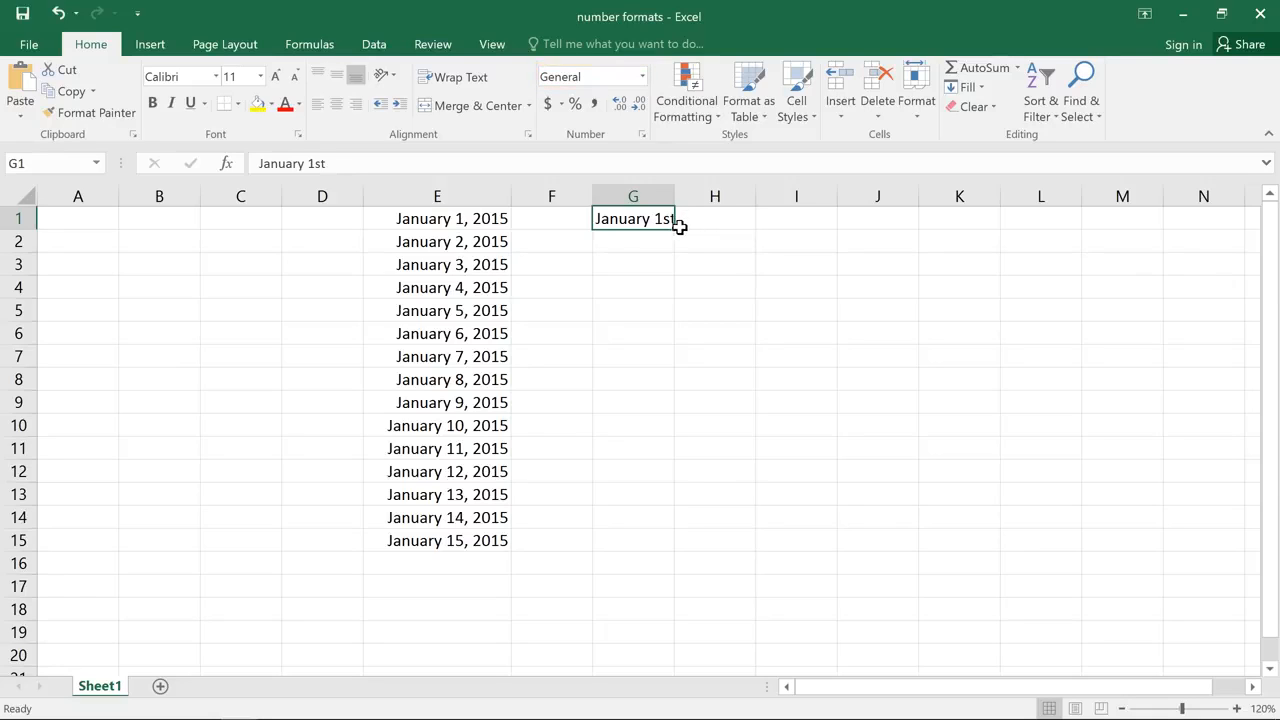
drag(675, 231, 678, 368)
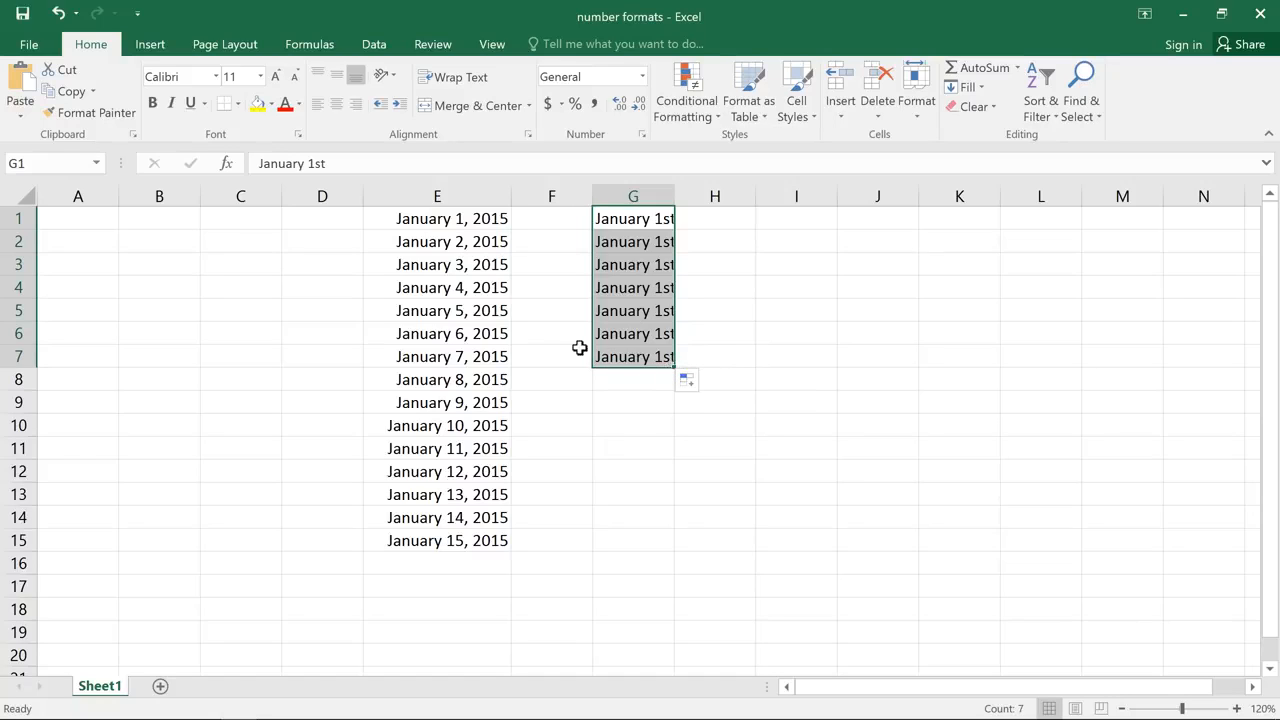
click(55, 14)
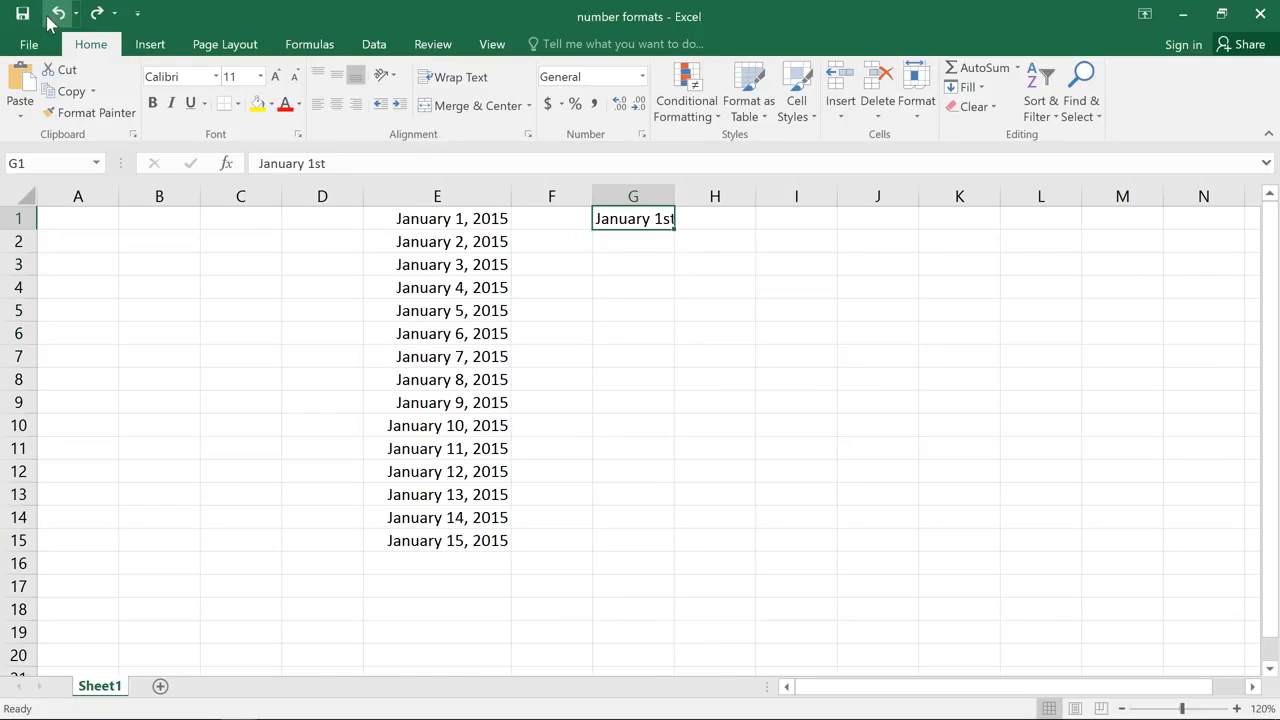
- Change the entry in G1 to "January 1" and fill the date series down to G15
double_click(666, 218)
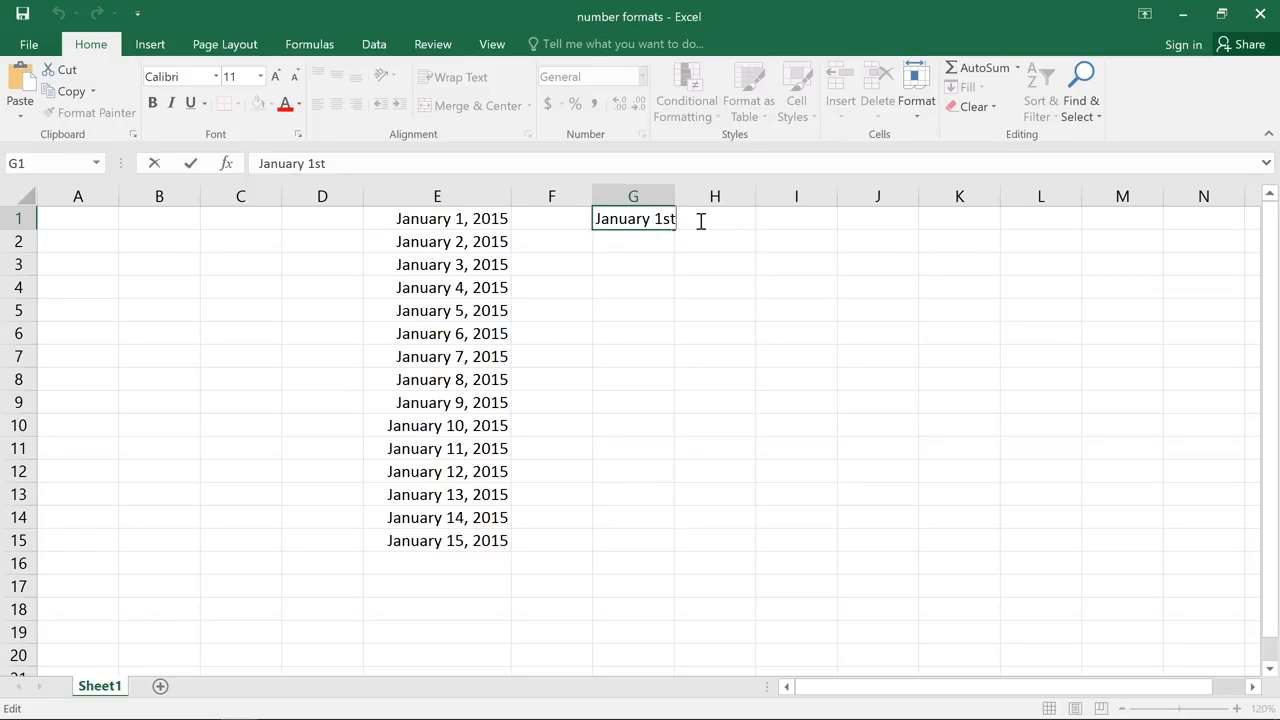
key(BackSpace)
key(BackSpace)
key(Return)
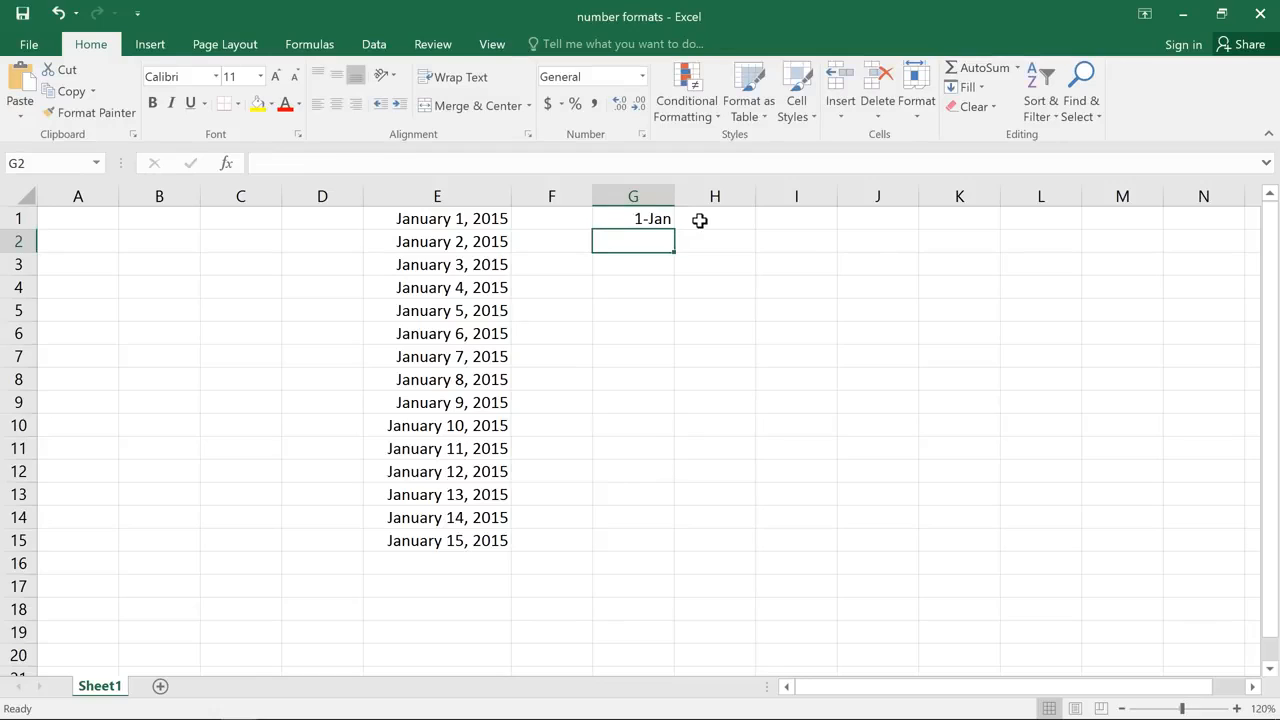
click(668, 218)
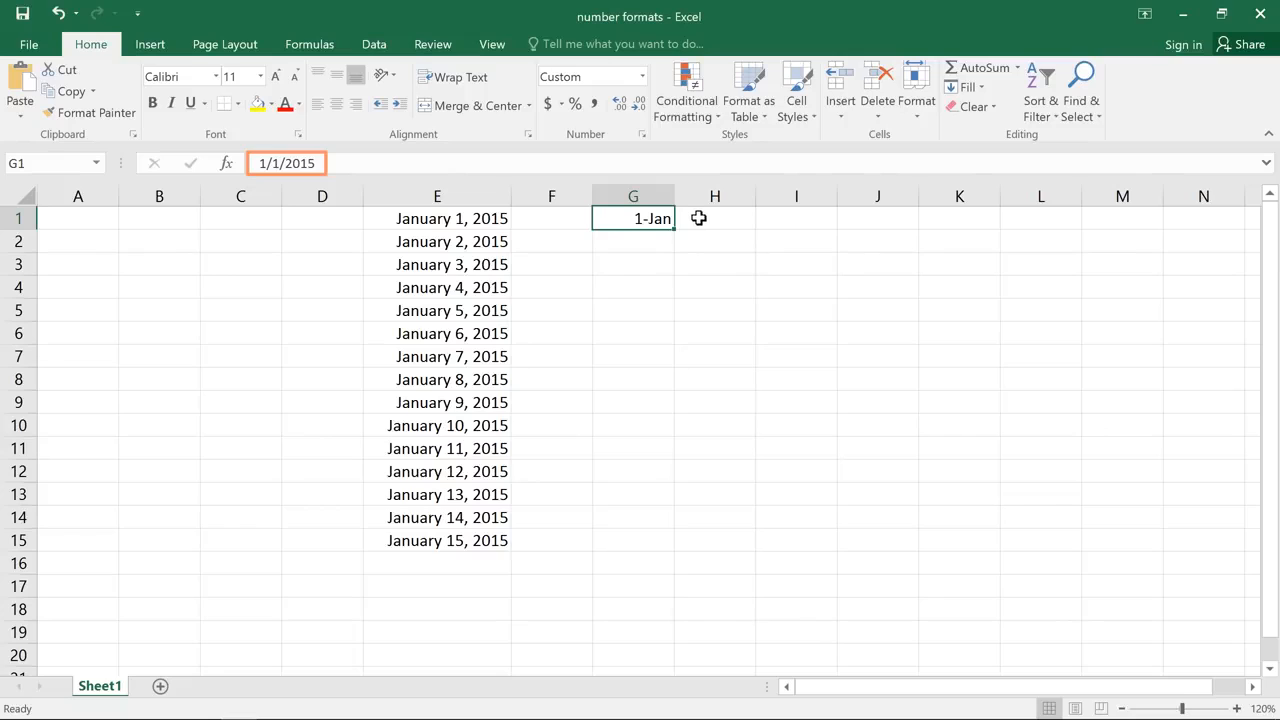
drag(673, 229, 663, 558)
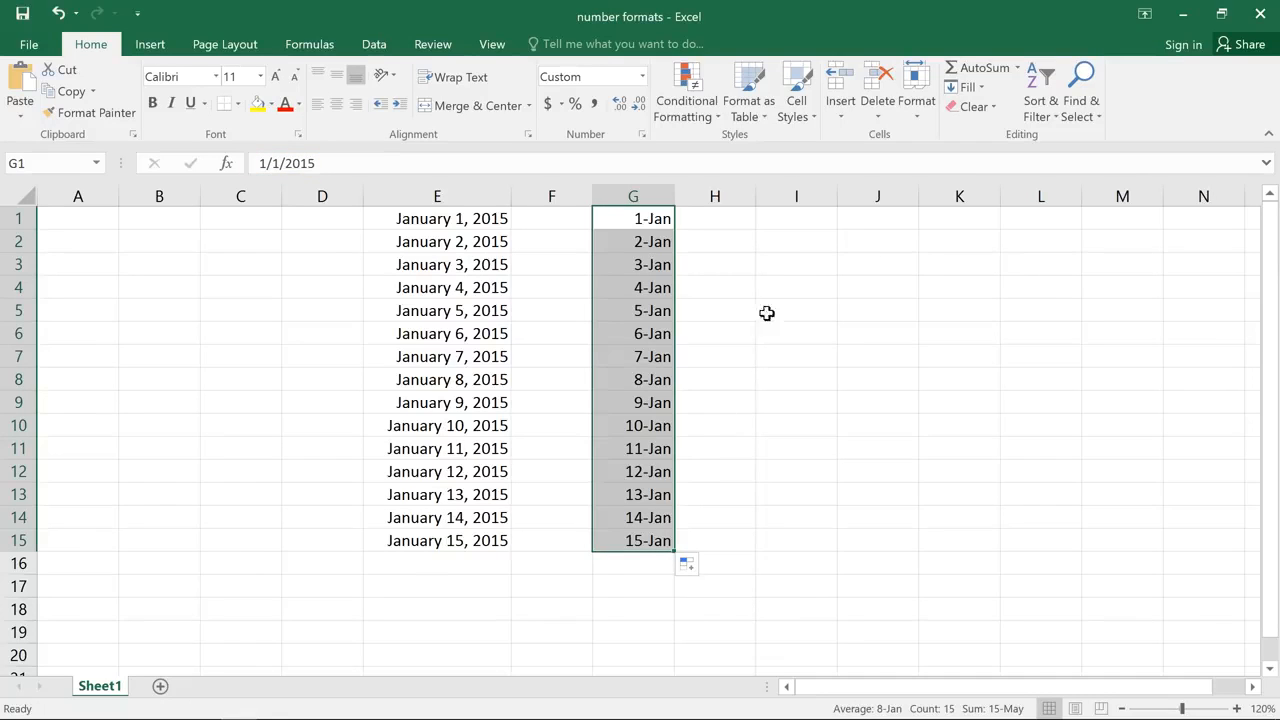
- Enter 8% in cell I1 and change its number format to General
click(786, 218)
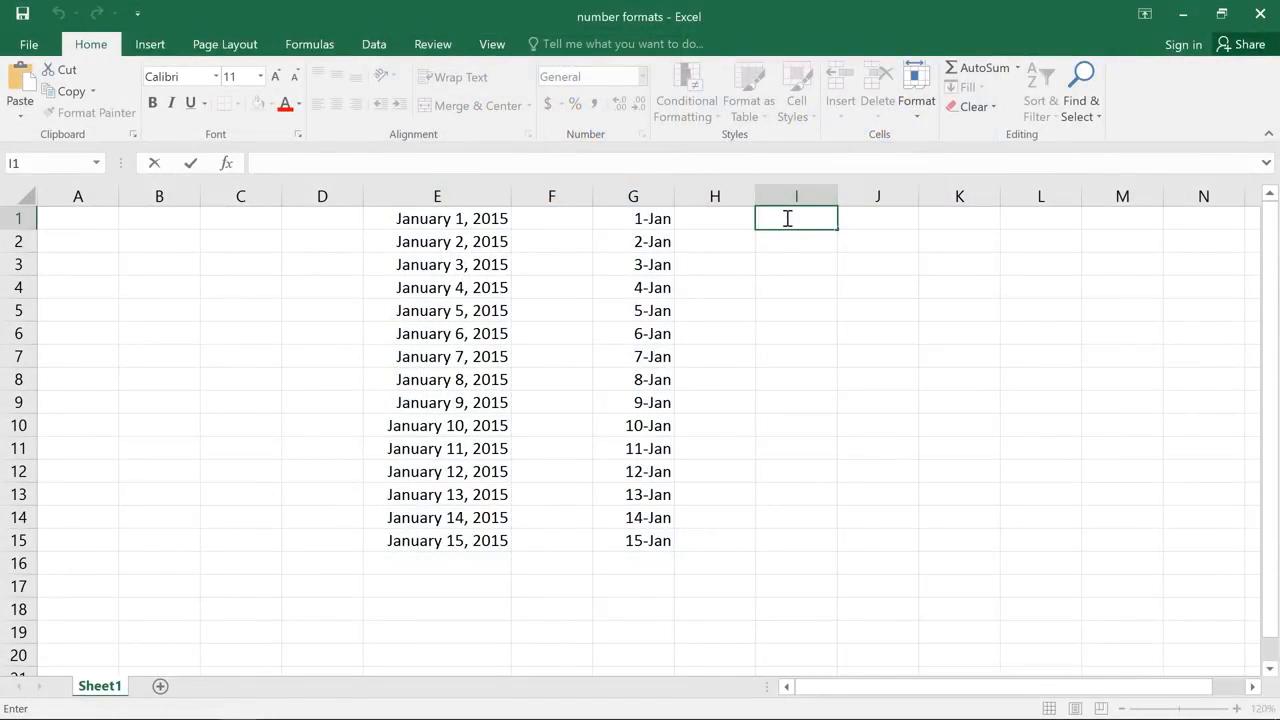
text(8%)
key(ctrl+Return)
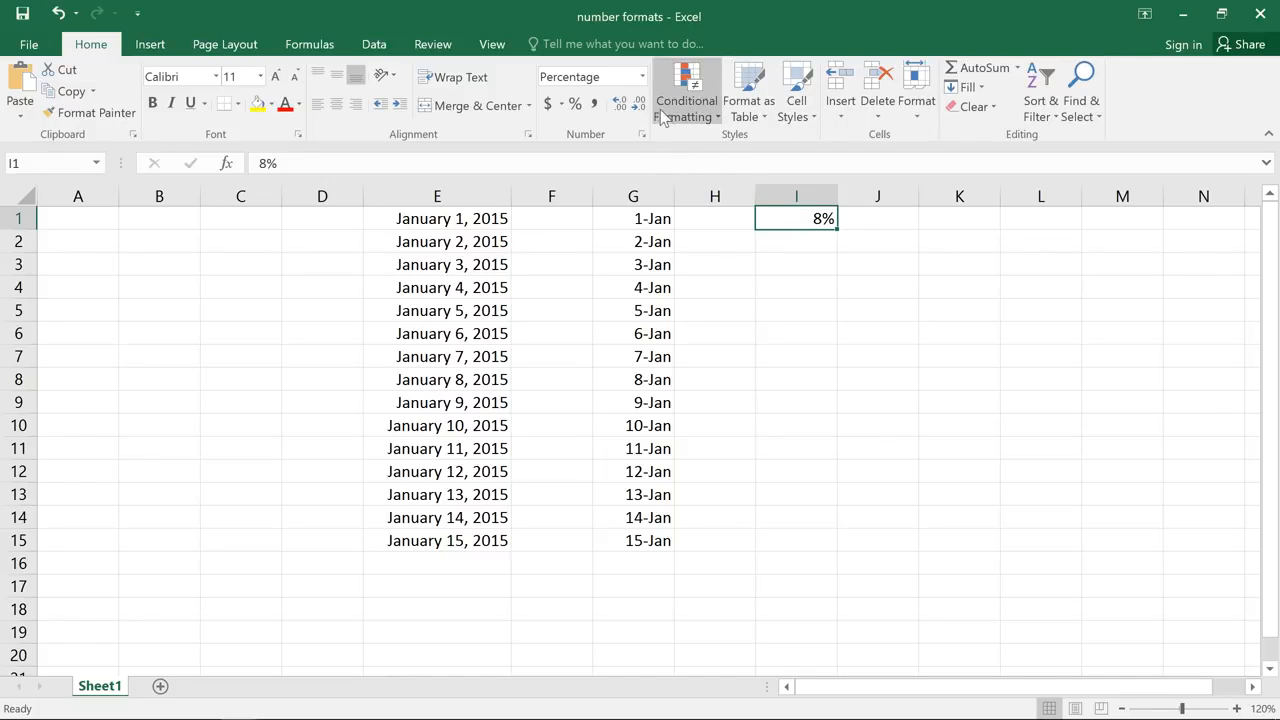
click(643, 78)
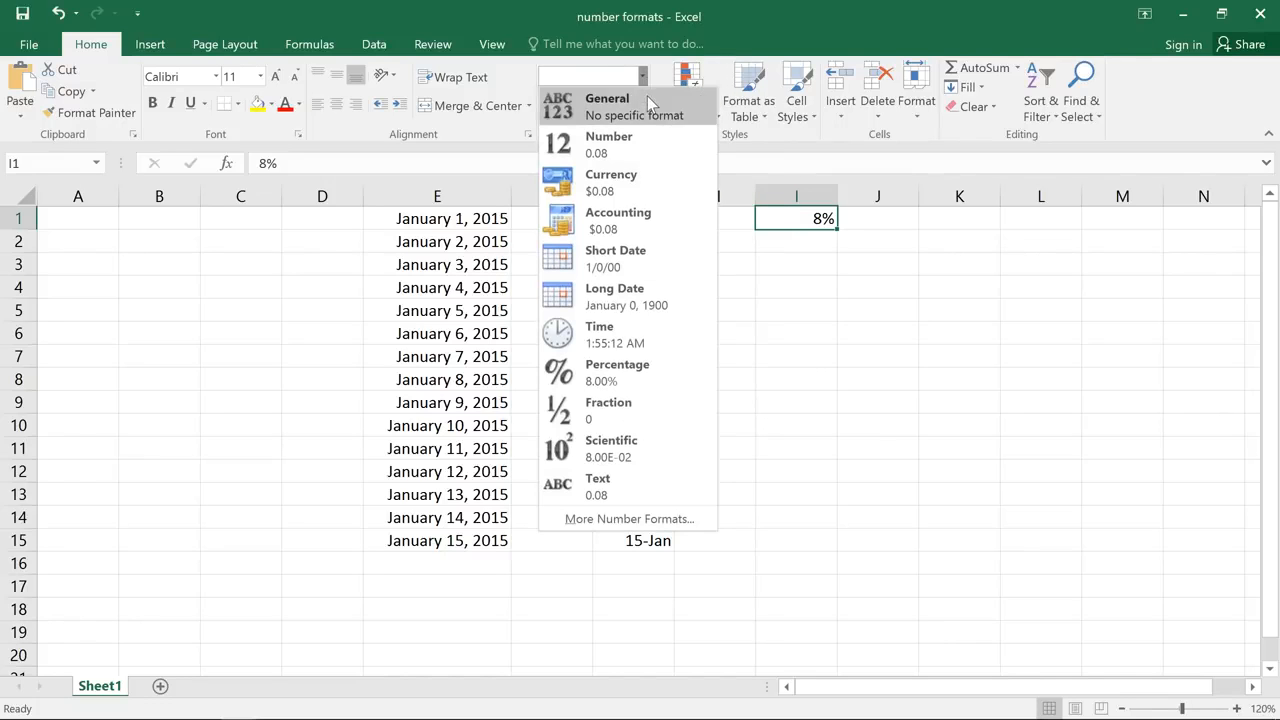
click(647, 98)
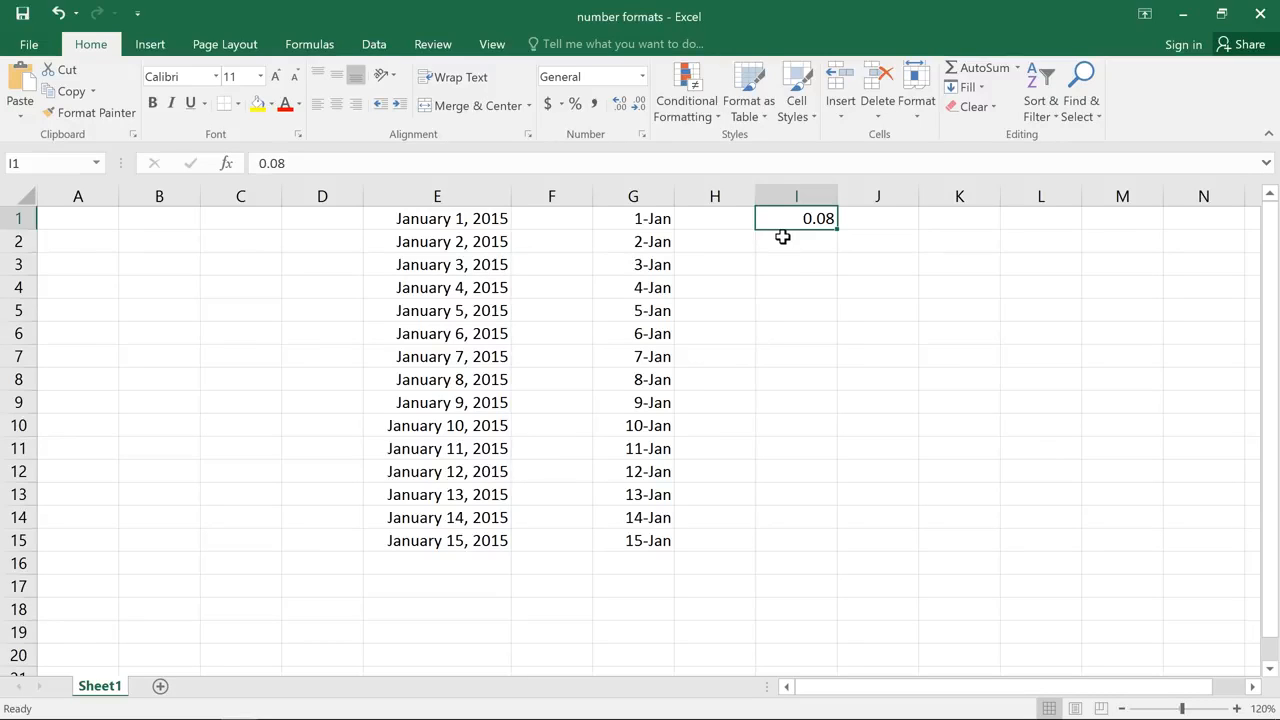
- Enter 8 in cell J1 and apply the percent format to it
click(853, 218)
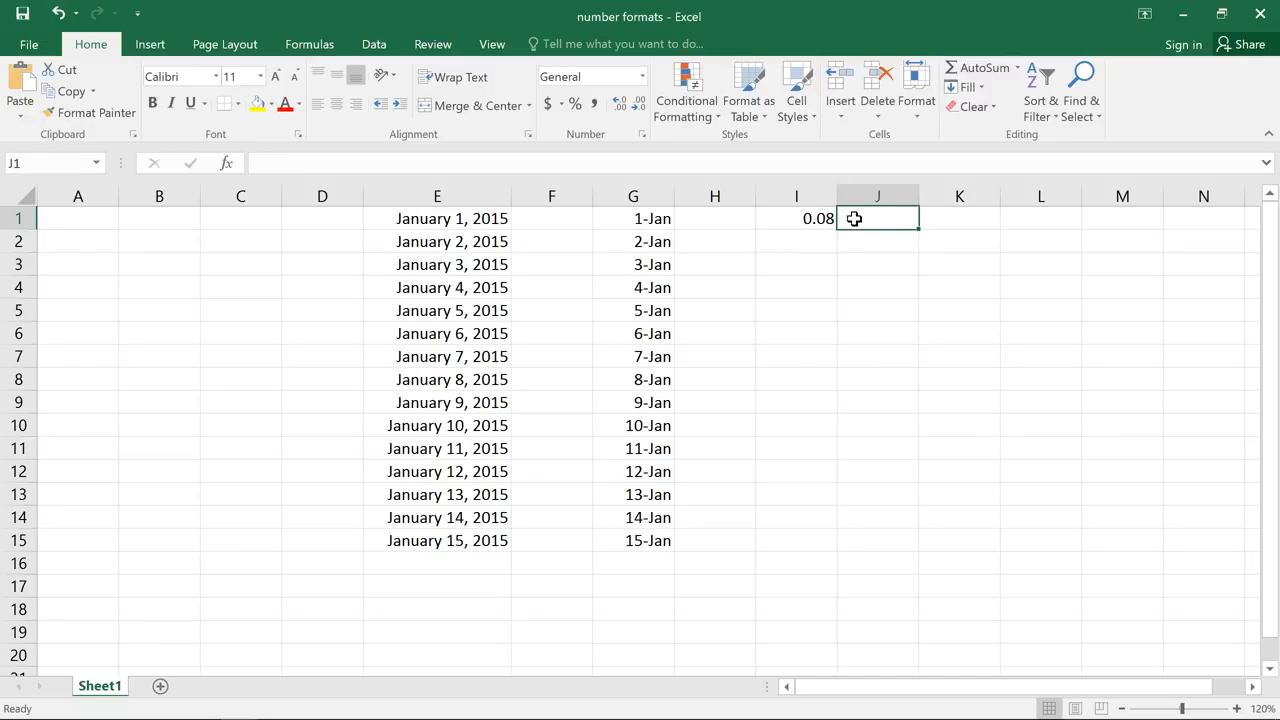
text(8)
key(Return)
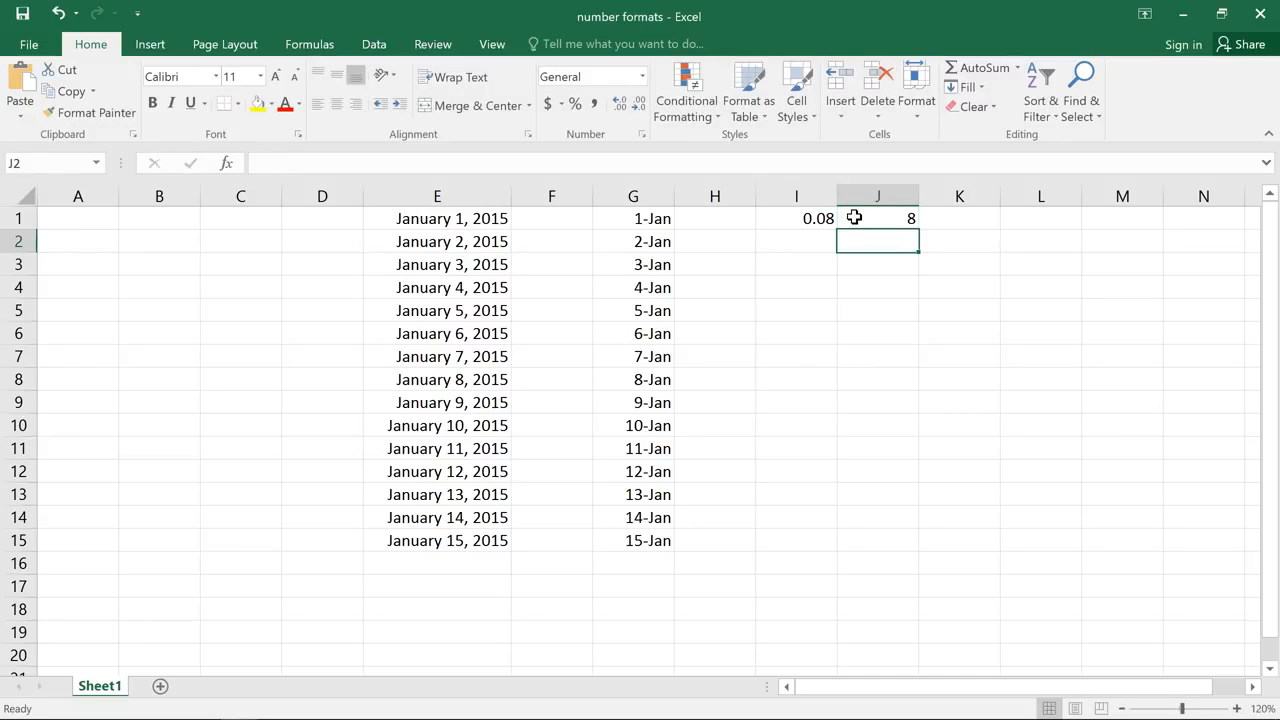
click(853, 218)
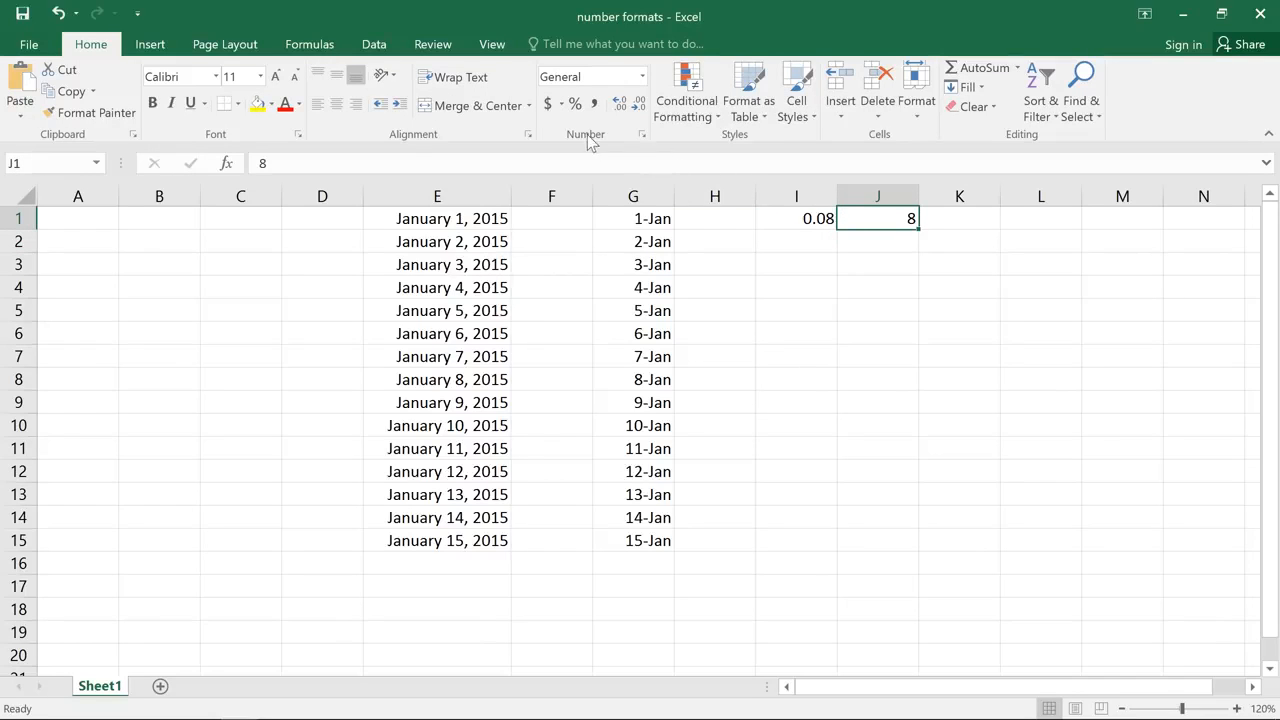
click(575, 106)
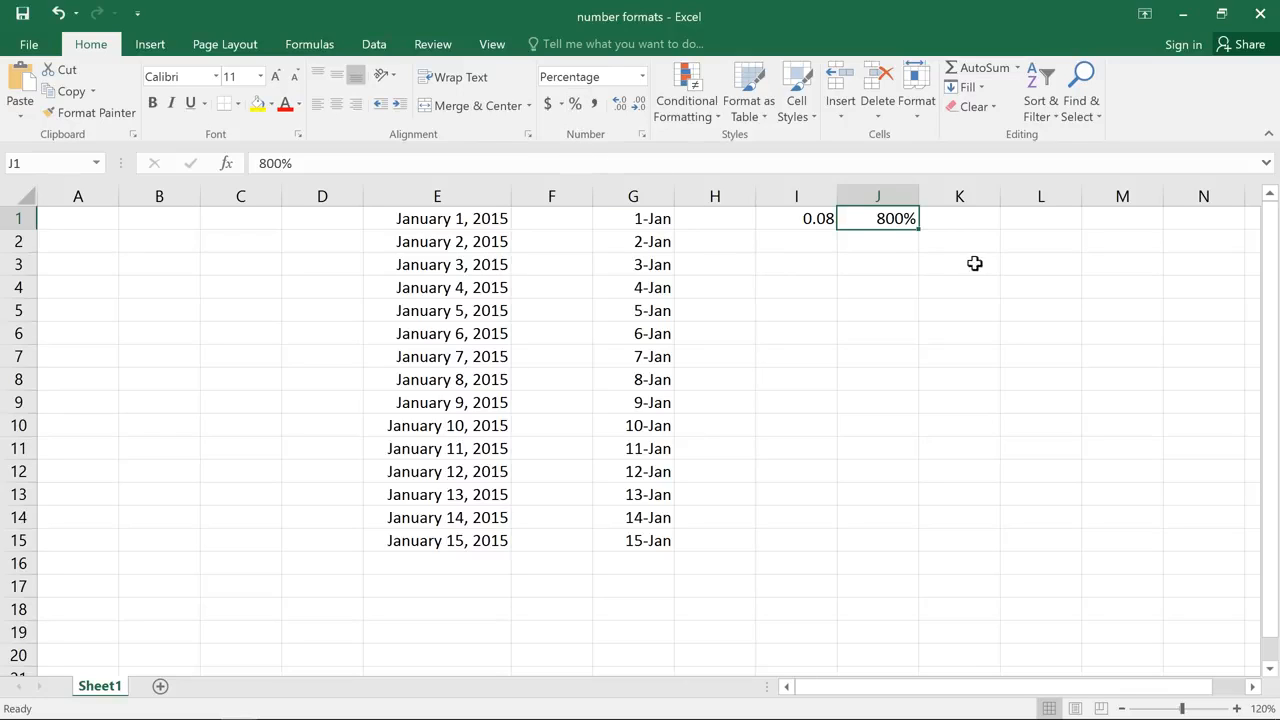
- Enter the currency amount $19.95 in cell L1
click(1014, 218)
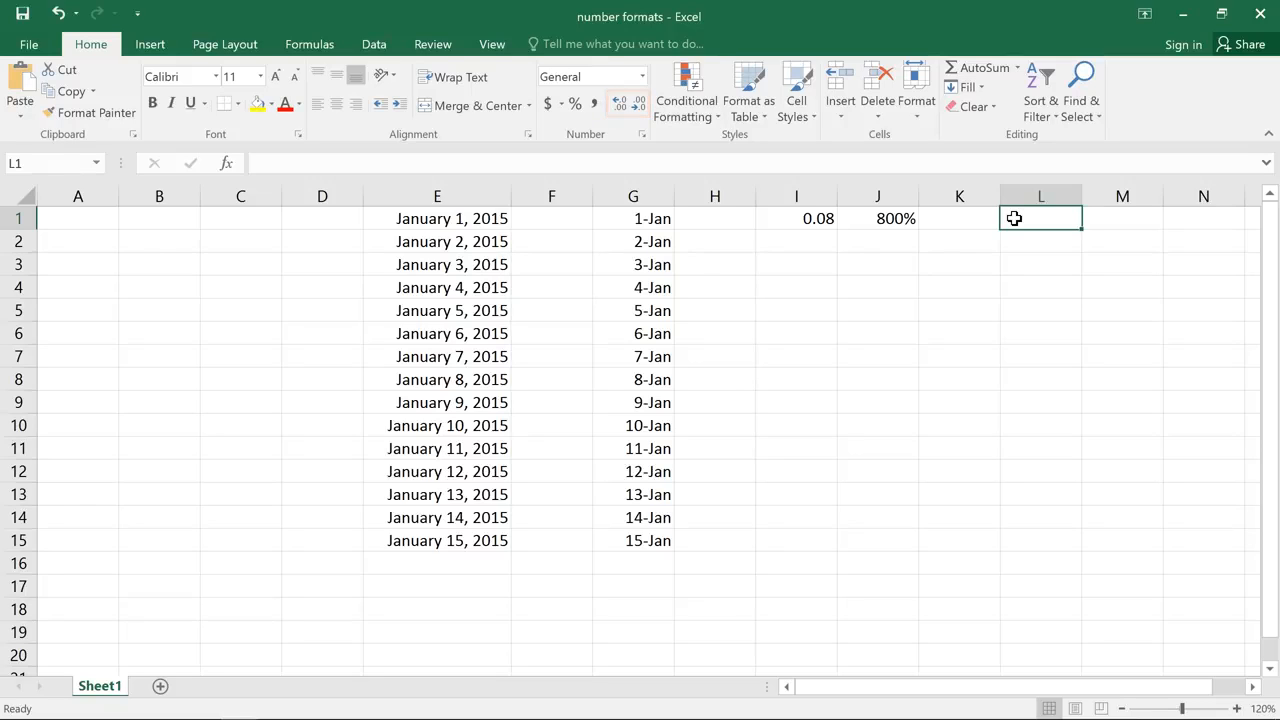
double_click(1014, 218)
text($)
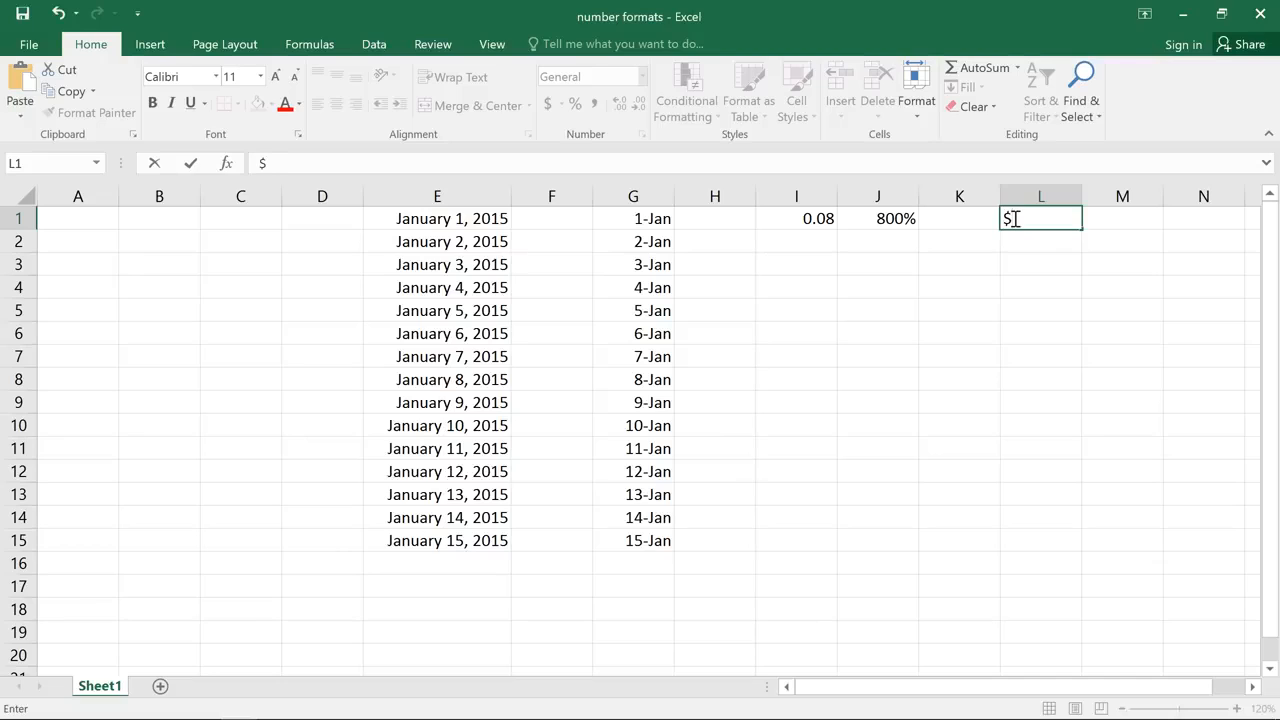
text(19.95)
key(Return)
- Increase the decimals displayed in cell L1 to four places and reduce them to one place
click(1014, 218)
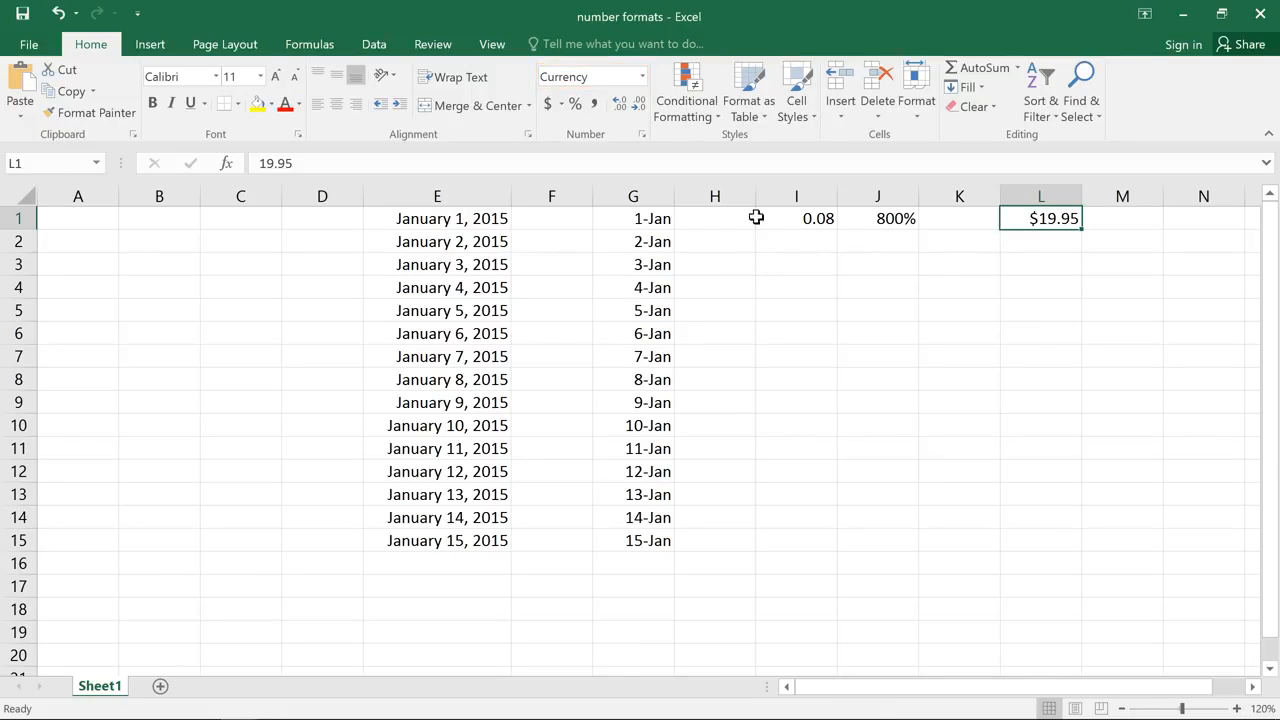
click(620, 106)
click(620, 106)
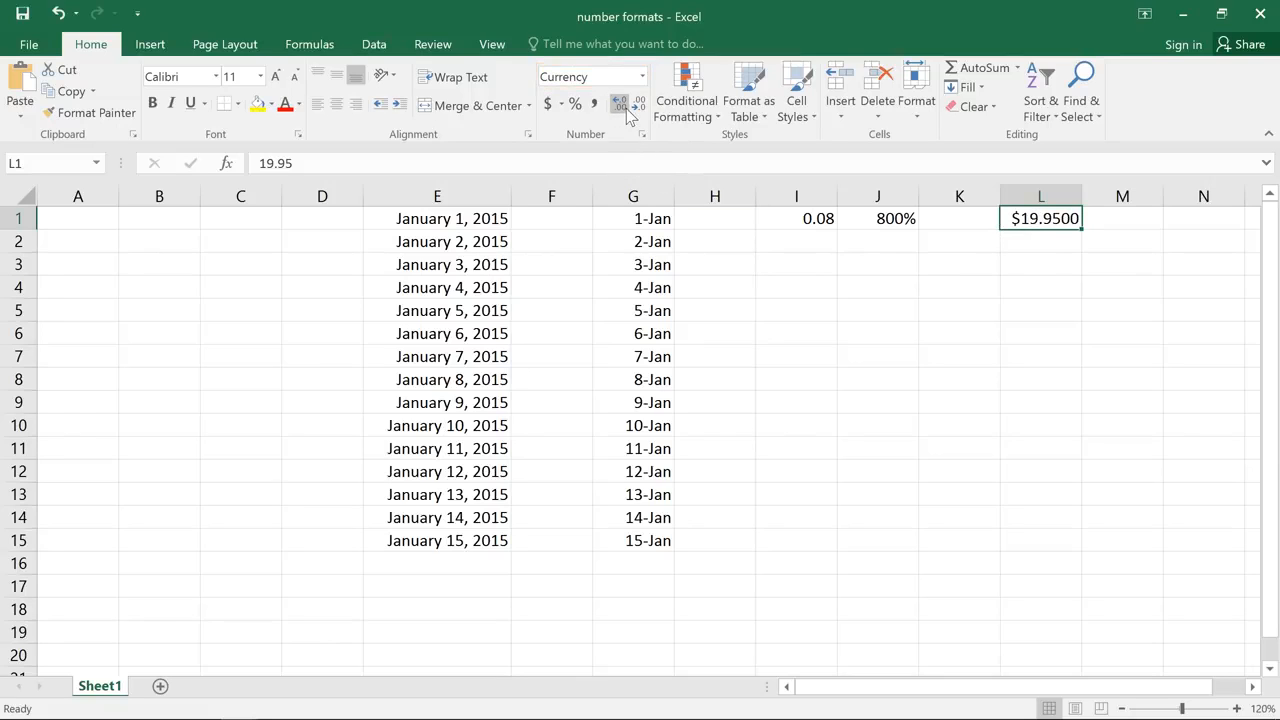
click(636, 108)
click(636, 108)
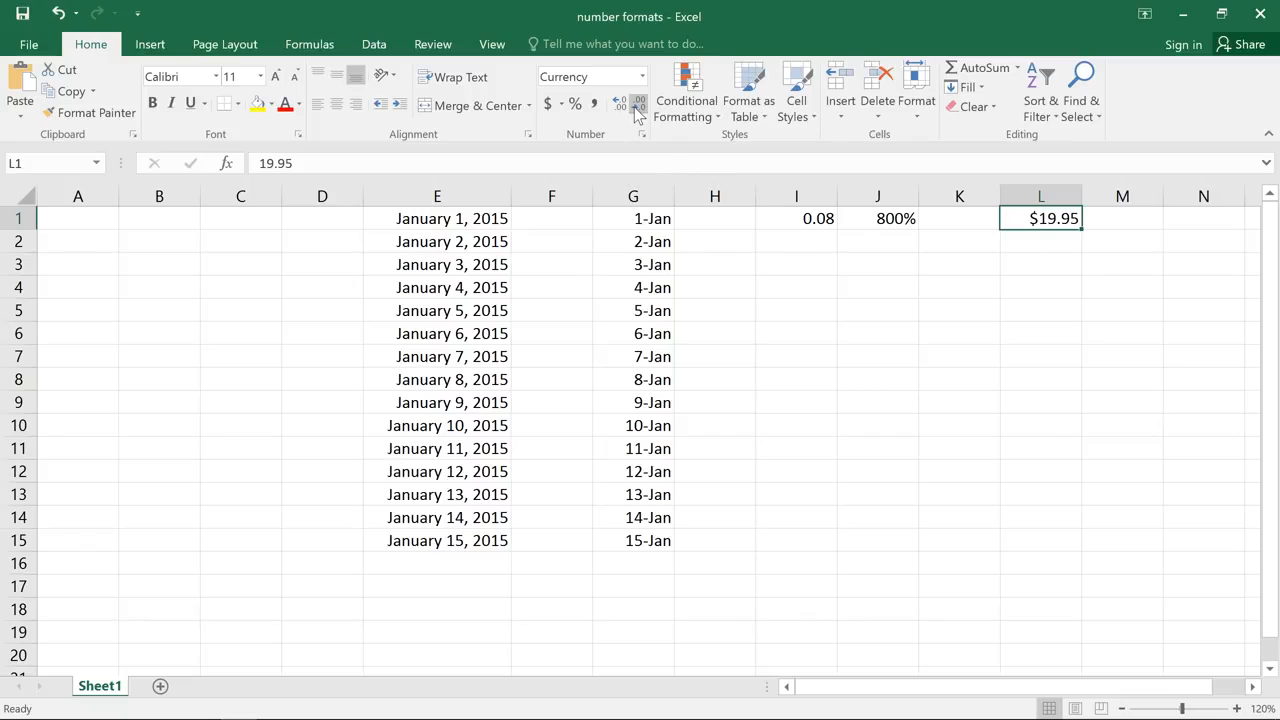
click(636, 108)
click(636, 108)
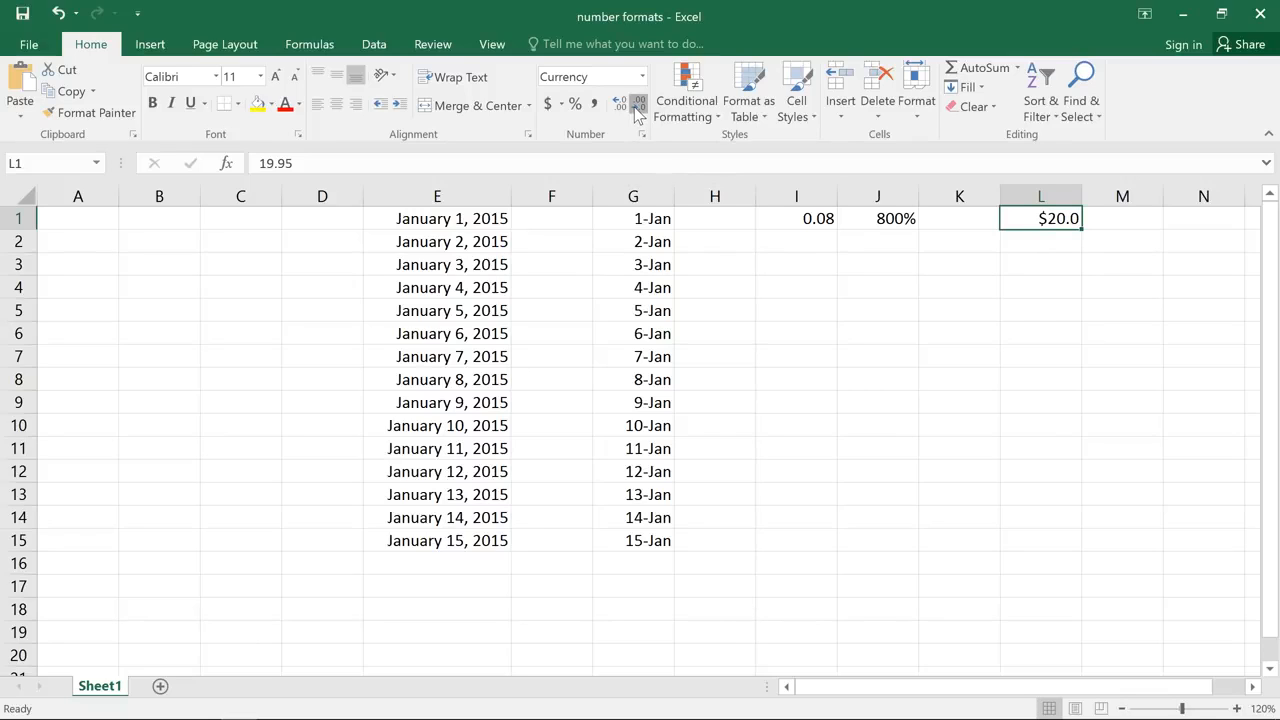